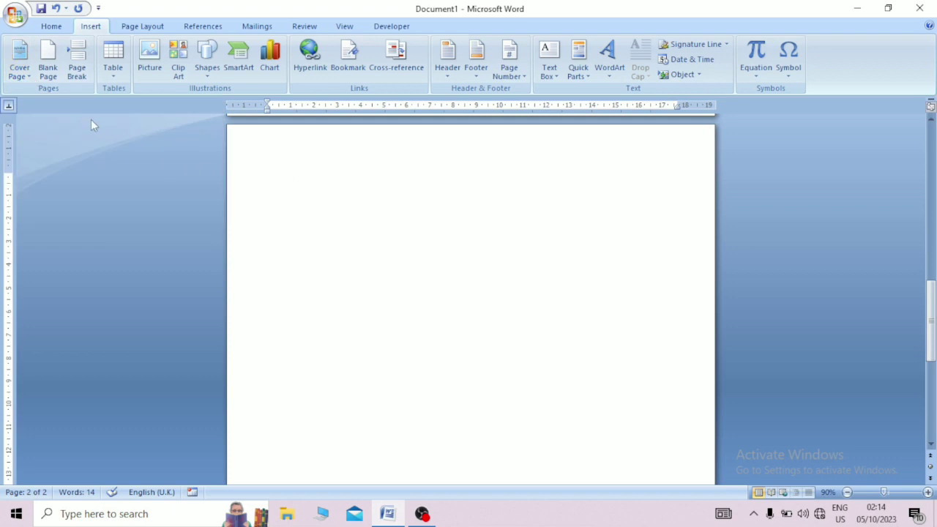
# Insert the Cubicles design from the built-in Cover Page gallery
pyautogui.click(31, 79)
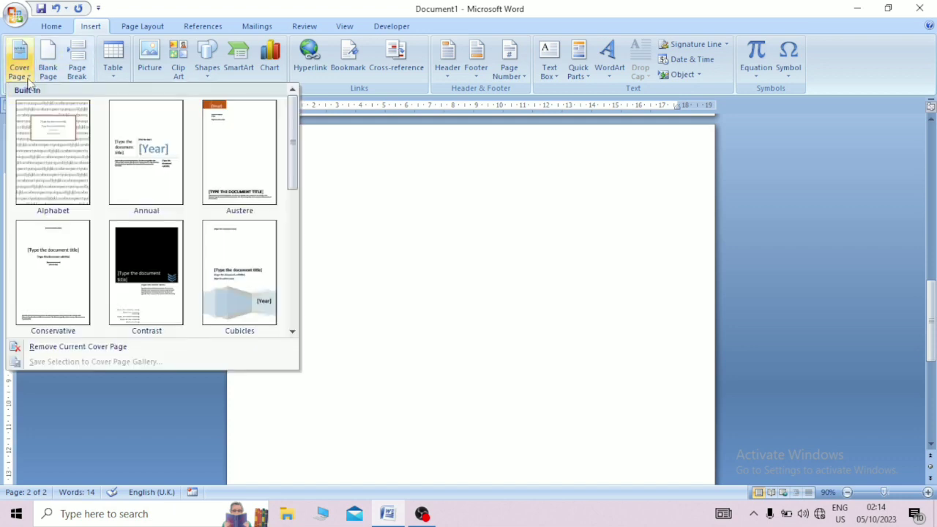
pyautogui.moveTo(292, 170)
pyautogui.mouseDown()
pyautogui.moveTo(296, 316)
pyautogui.moveTo(297, 161)
pyautogui.moveTo(298, 174)
pyautogui.mouseUp()
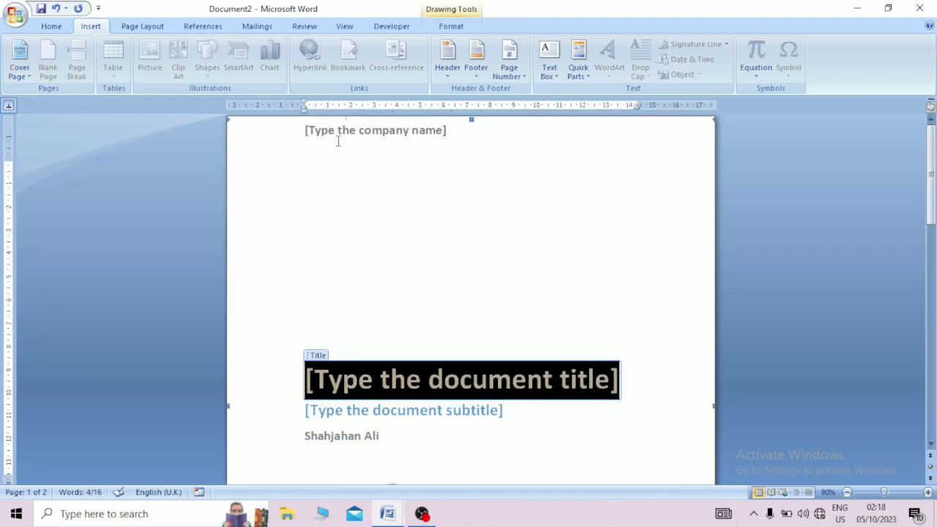
# Enter 'ABC Computer Bookstore' in the cover page's company name placeholder
pyautogui.click(363, 139)
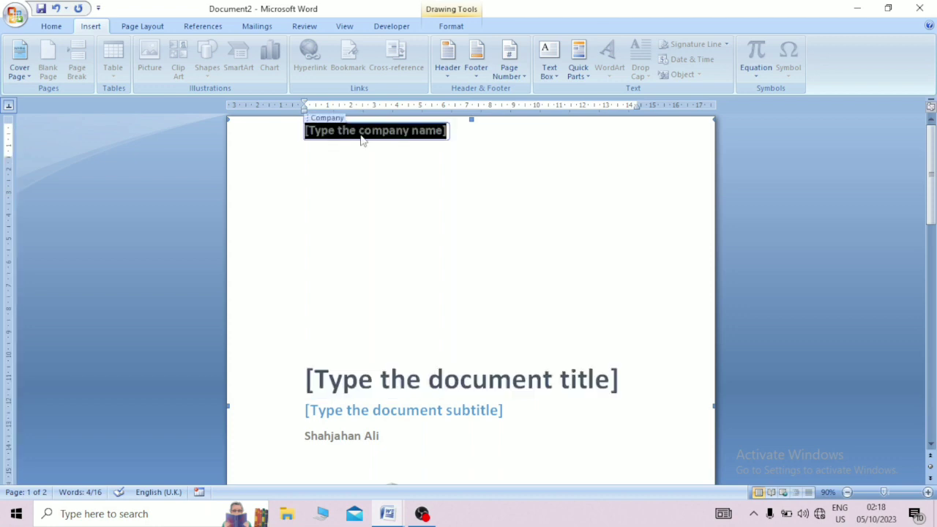
pyautogui.write('A')
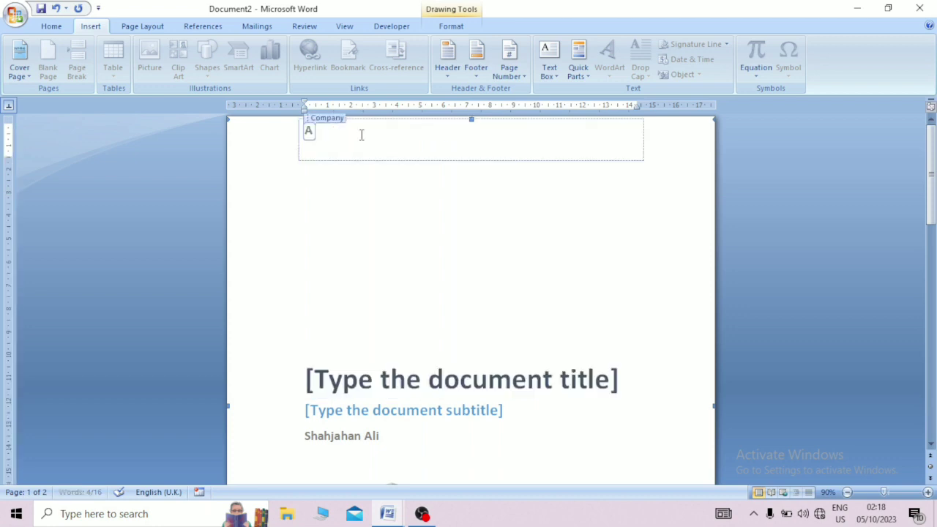
pyautogui.write('BC')
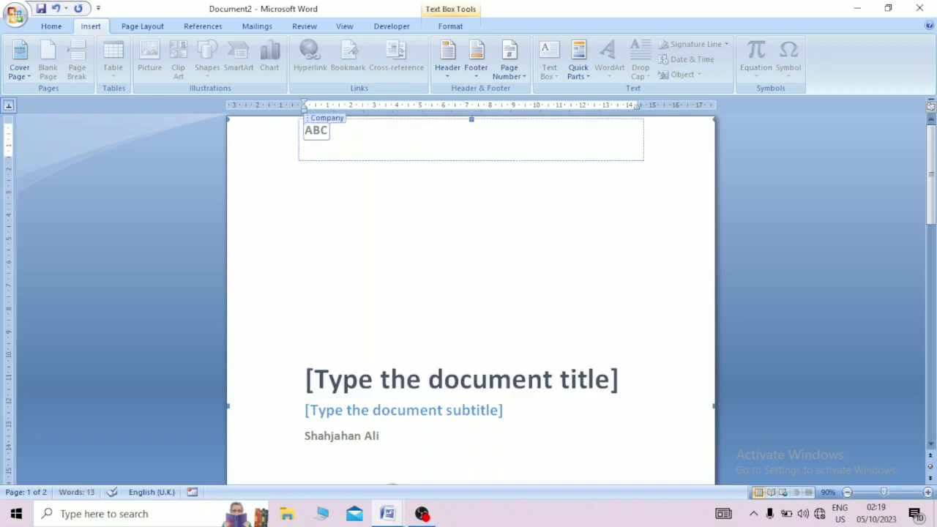
pyautogui.write(' Computer')
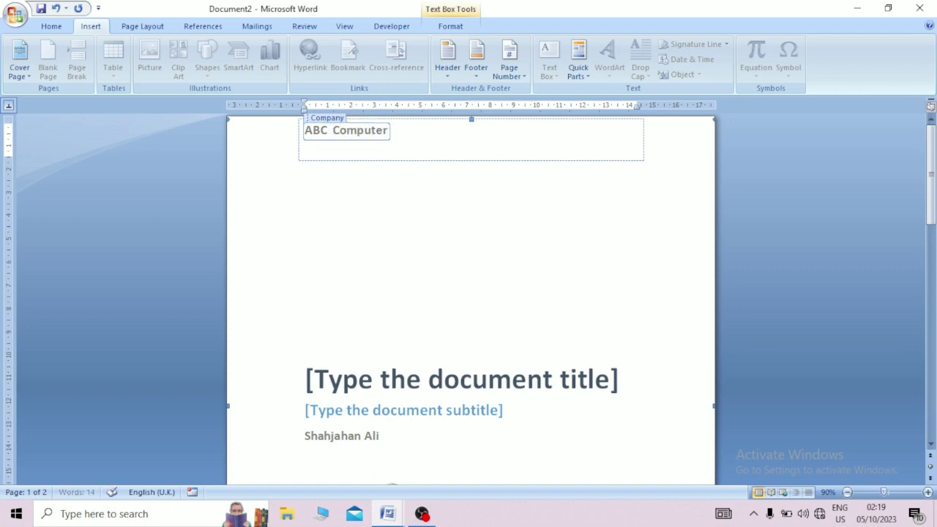
pyautogui.write(' Bookstore')
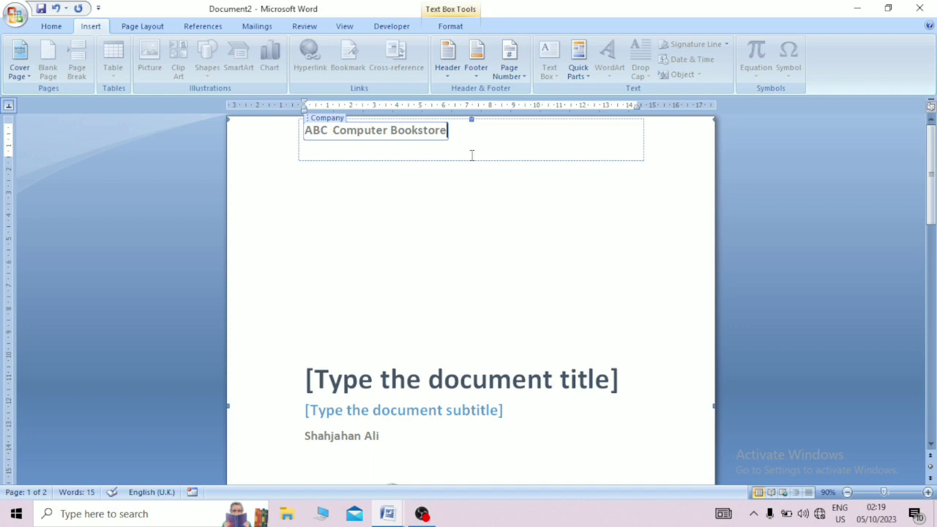
# Centre 'ABC Computer Bookstore', grow it to 24 pt, and accept the spelling fix for its double space
pyautogui.moveTo(450, 138); pyautogui.dragTo(361, 145)
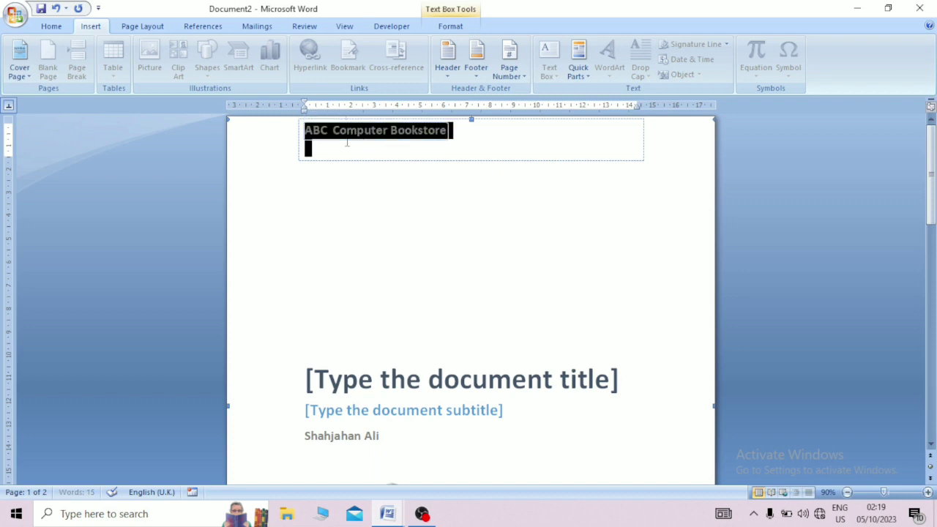
pyautogui.click(62, 27)
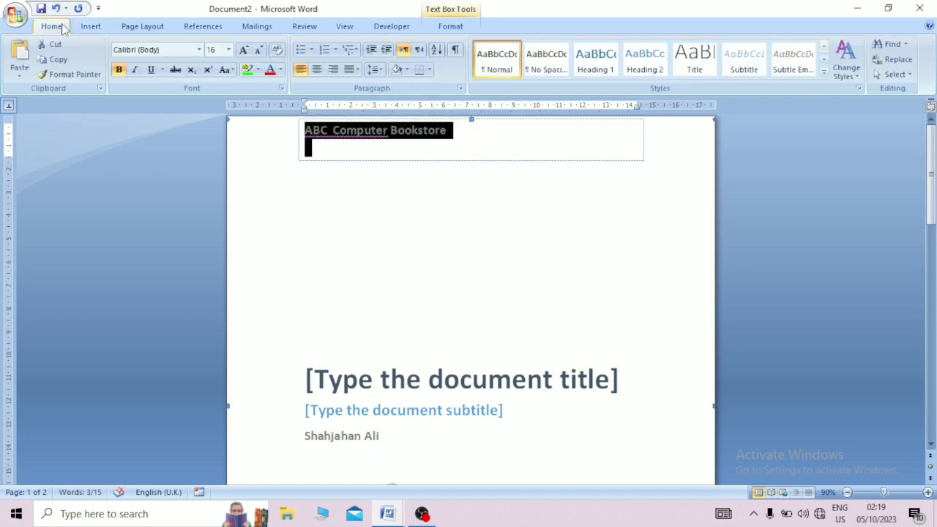
pyautogui.click(316, 70)
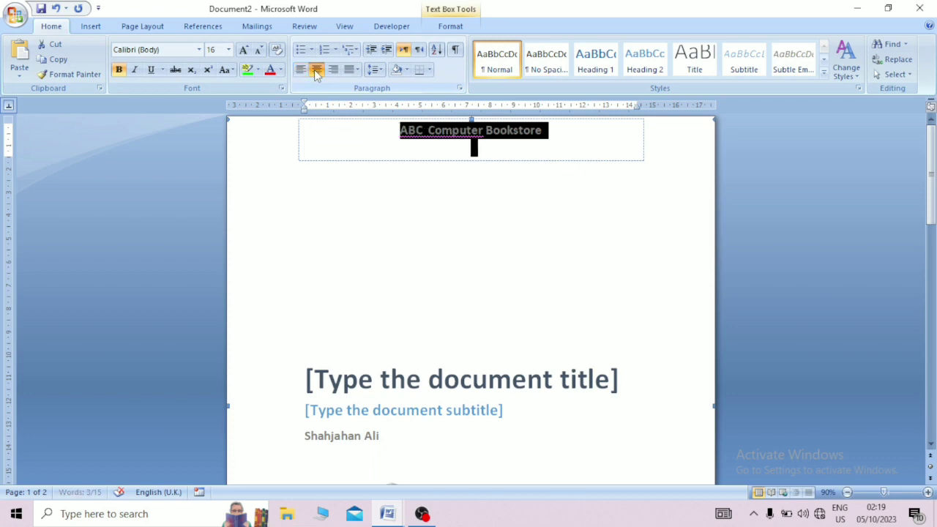
pyautogui.click(244, 50)
pyautogui.click(244, 50)
pyautogui.click(244, 50)
pyautogui.click(244, 50)
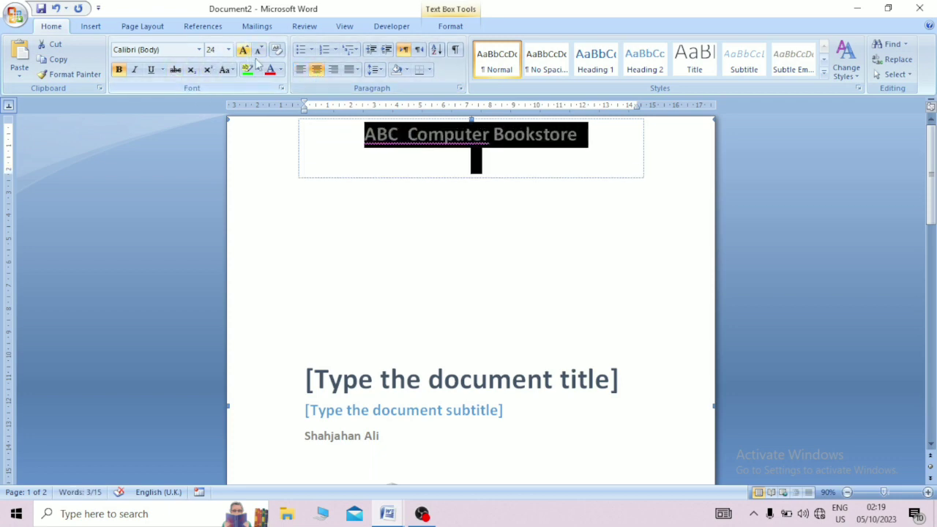
pyautogui.click(445, 194)
pyautogui.rightClick(411, 142)
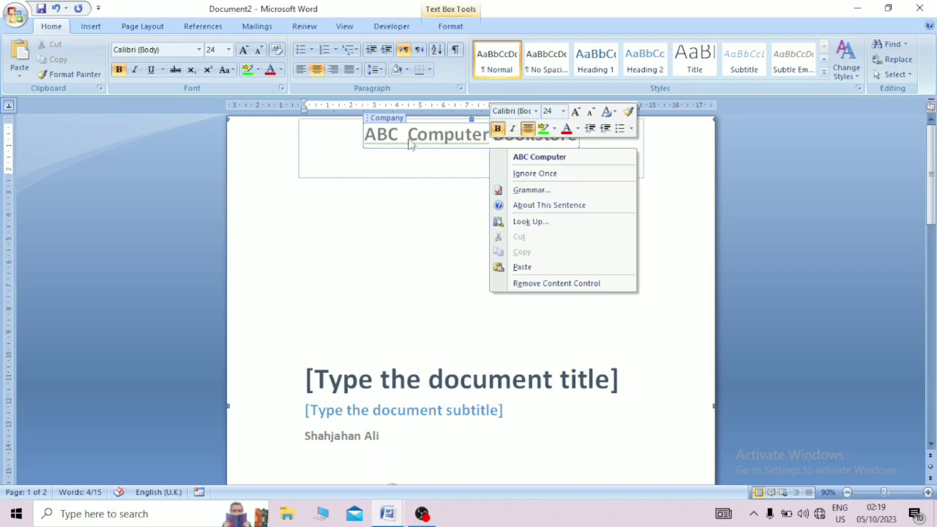
pyautogui.click(527, 157)
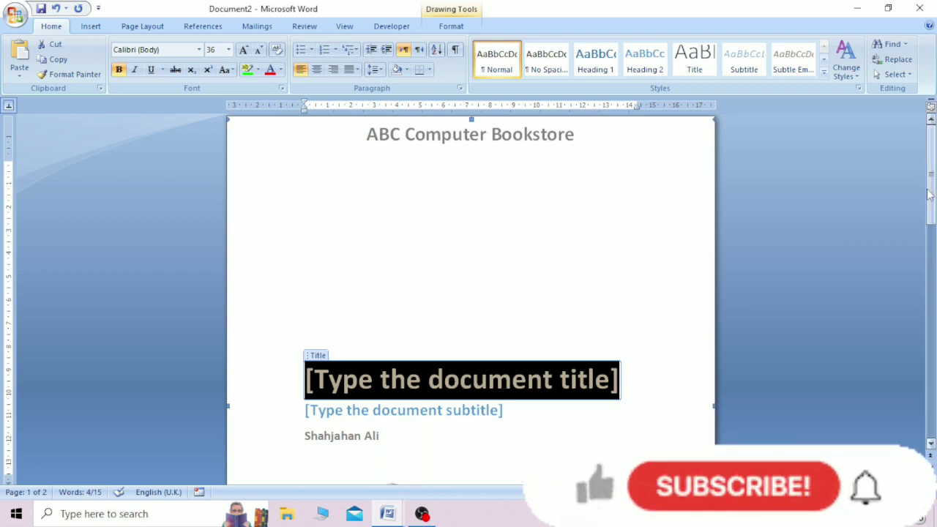
# Replace the cover page title placeholder with 'Computer Knowledge'
pyautogui.moveTo(928, 194); pyautogui.dragTo(853, 215)
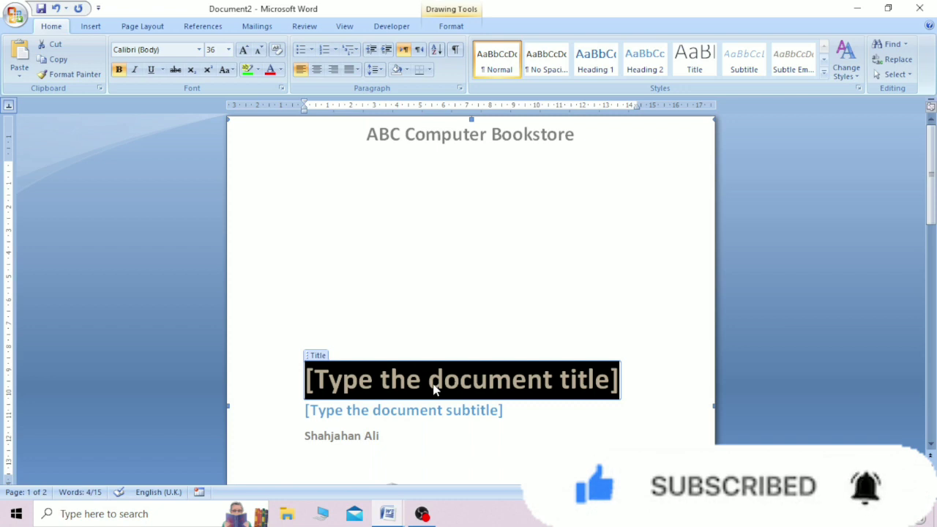
pyautogui.write('Computer')
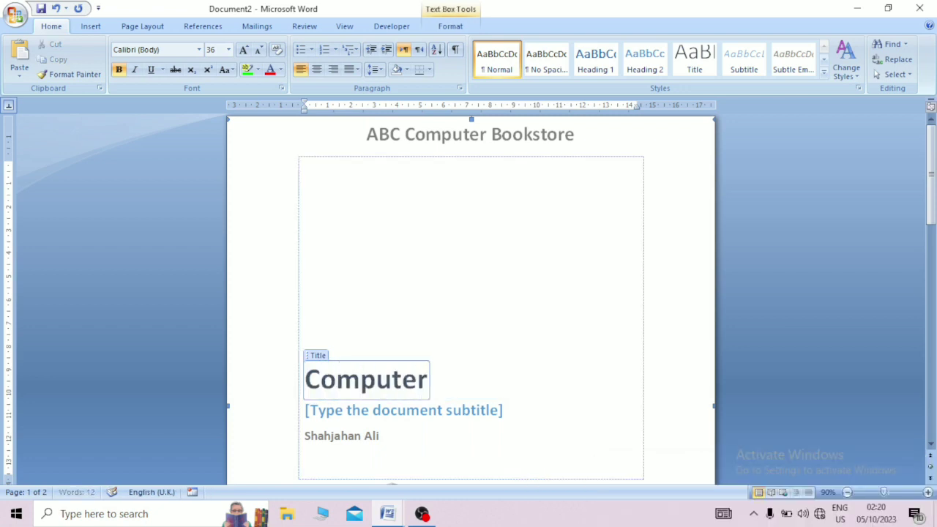
pyautogui.write(' Knowl')
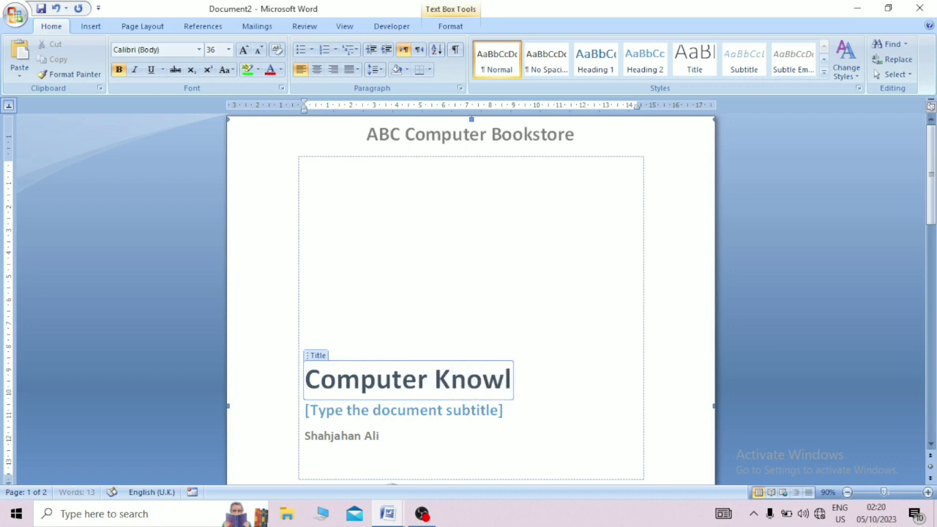
pyautogui.write('edge')
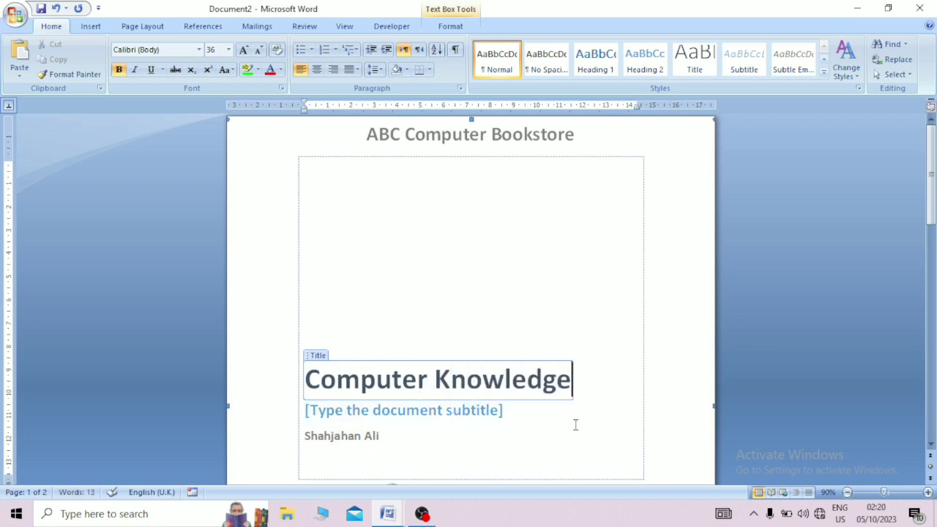
pyautogui.press('Down')
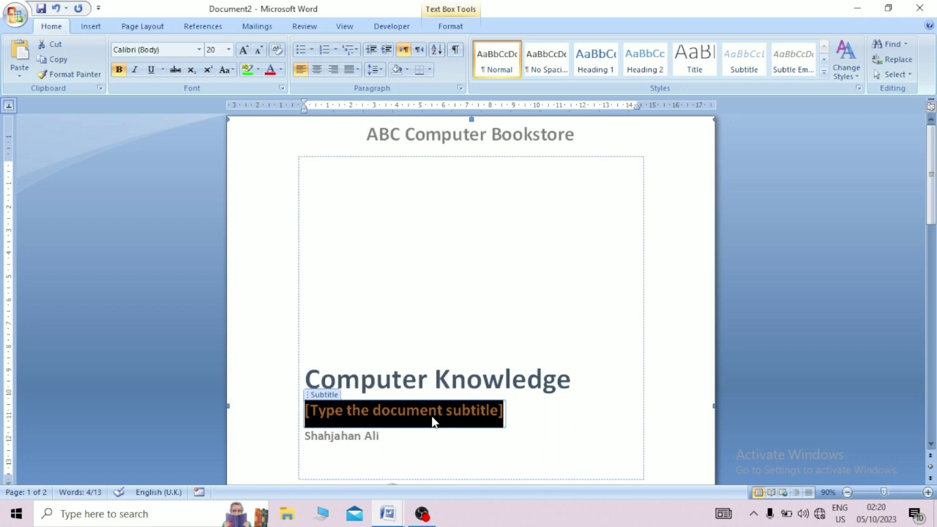
# Type the subtitle 'ms office word,excel,access,powerpoint', correcting the mistyped letter
pyautogui.write('m')
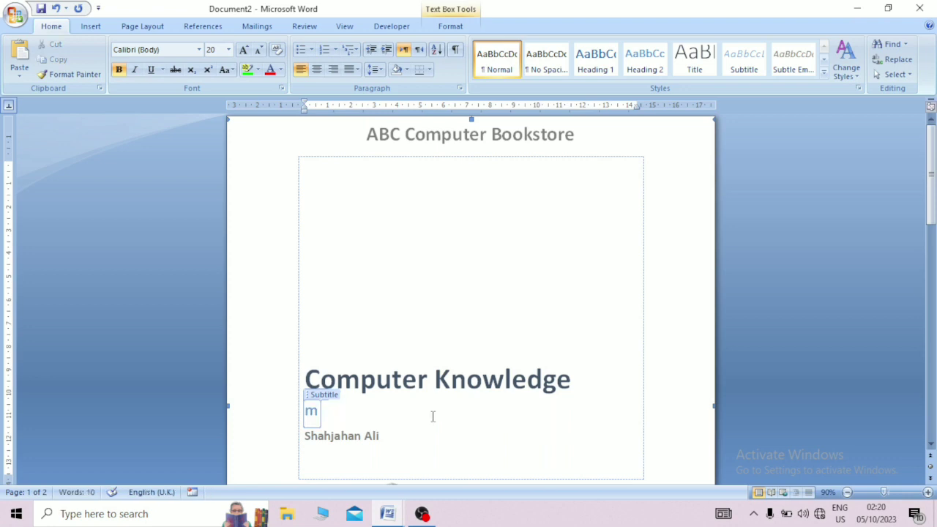
pyautogui.write('s')
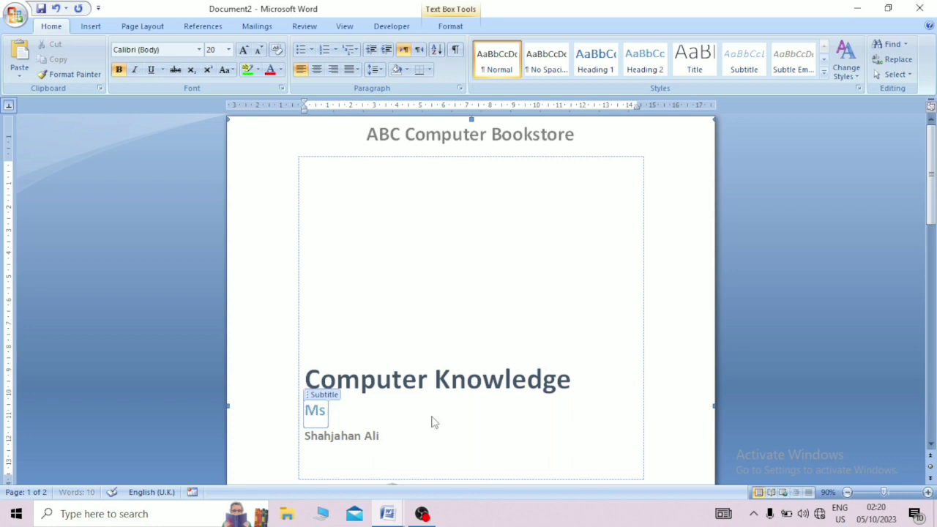
pyautogui.write(' office')
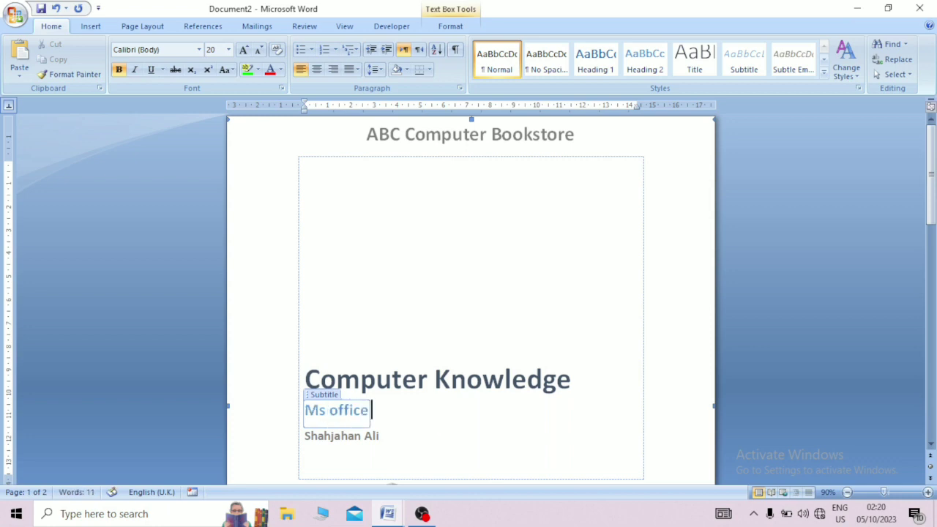
pyautogui.write(' word')
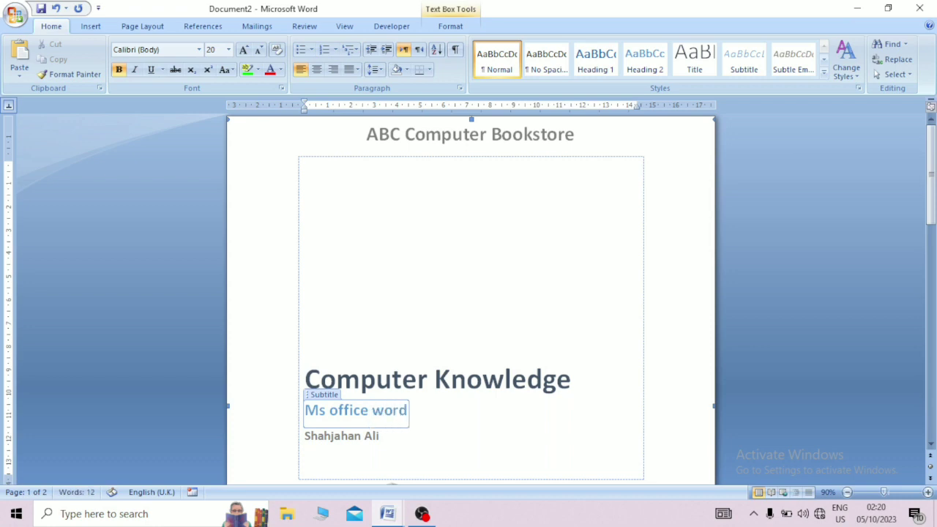
pyautogui.write(',exc')
pyautogui.write('w')
pyautogui.press('BackSpace')
pyautogui.write('el')
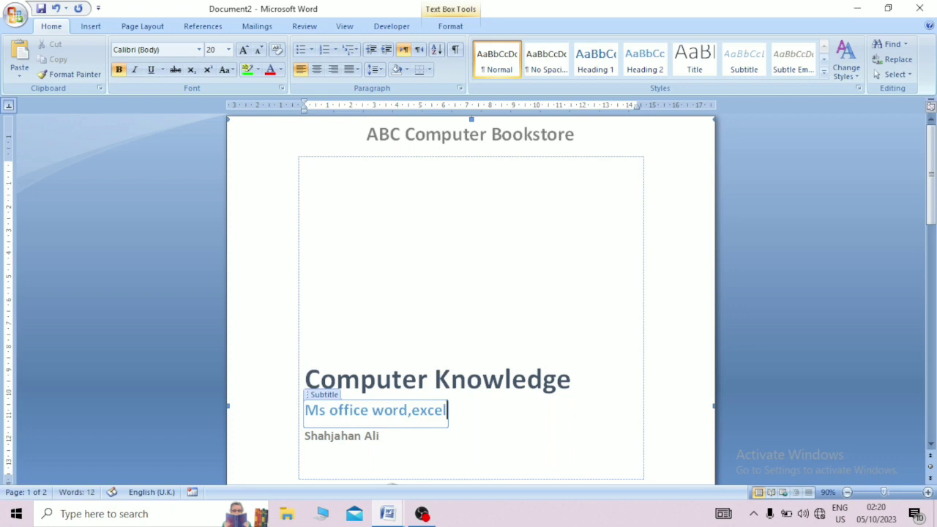
pyautogui.write(',a')
pyautogui.write('cces')
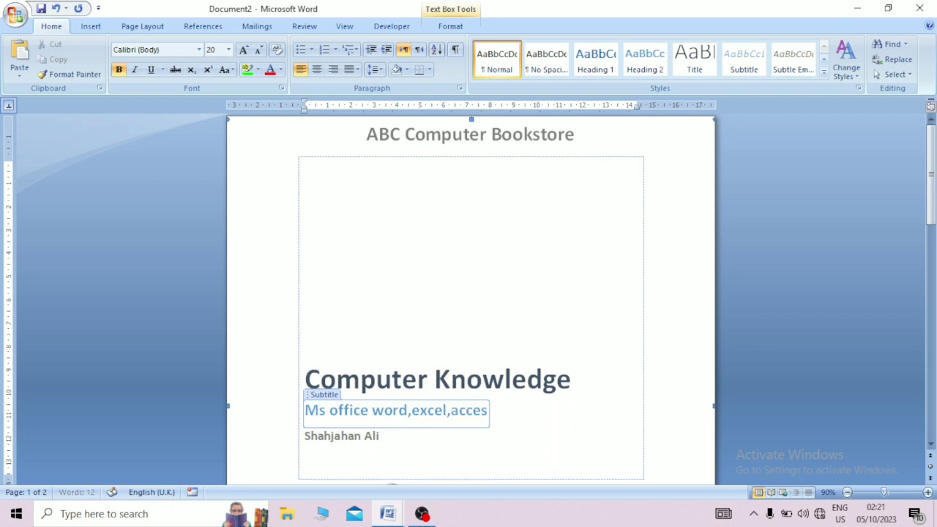
pyautogui.write('s,')
pyautogui.write('p')
pyautogui.write('owerpoi')
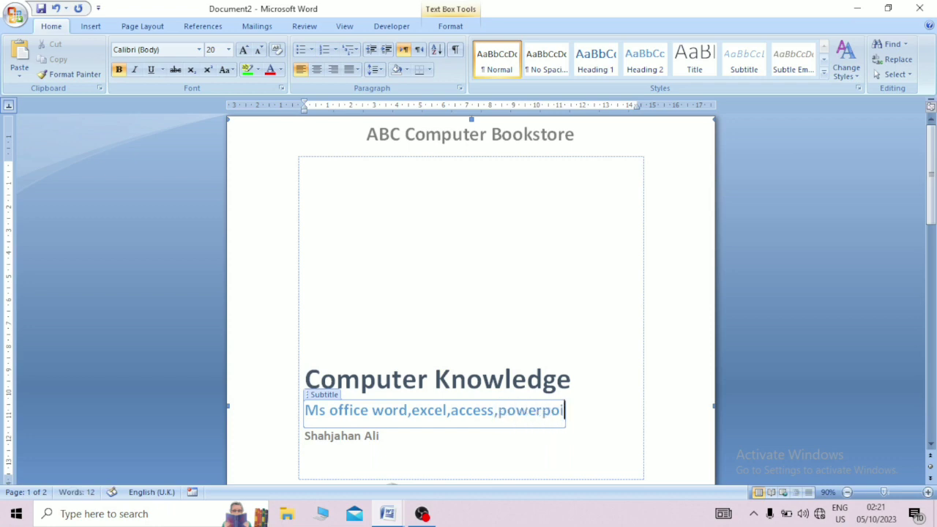
pyautogui.write('nt')
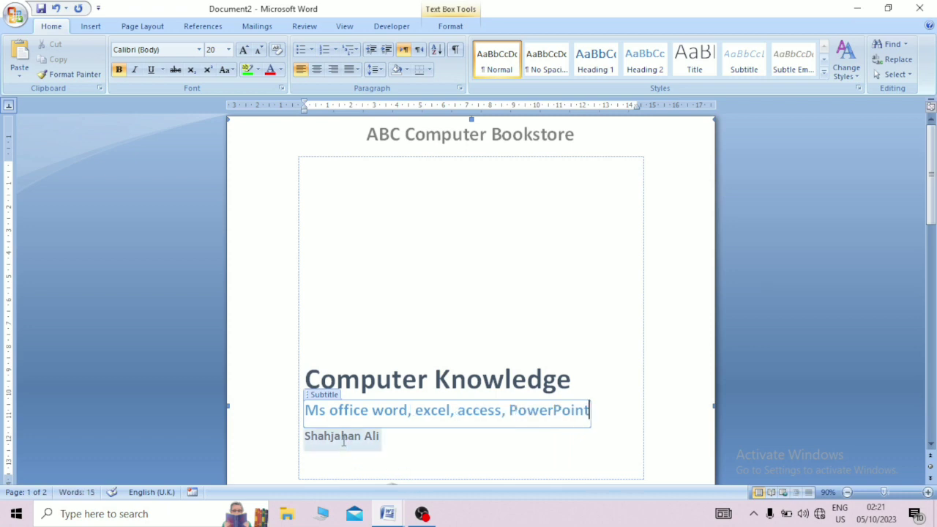
pyautogui.click(343, 438)
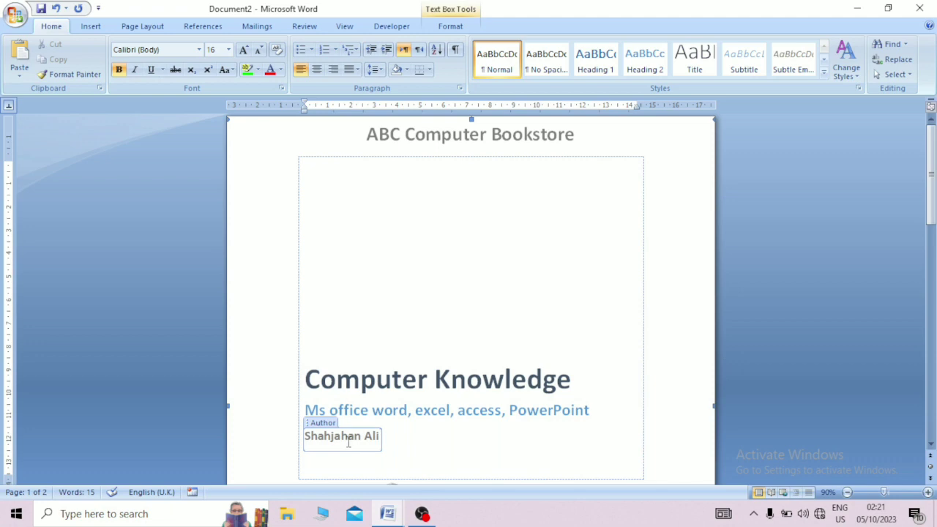
pyautogui.scroll(-8, 418, 440)
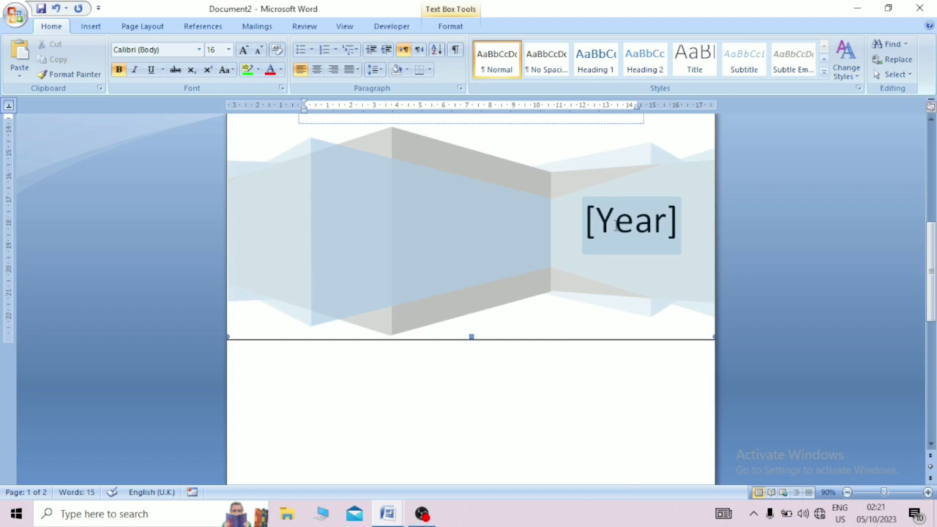
# Choose a date in the Year date picker so the year box shows 23
pyautogui.click(616, 227)
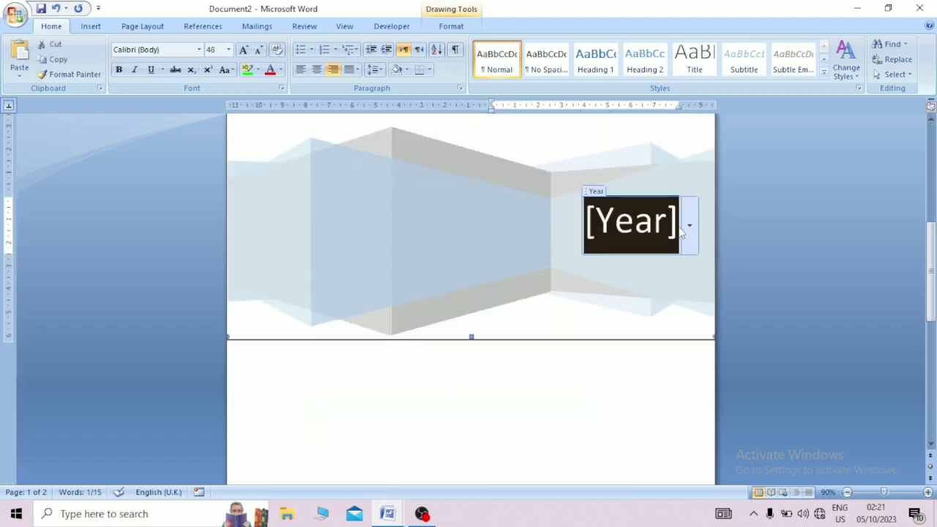
pyautogui.click(688, 227)
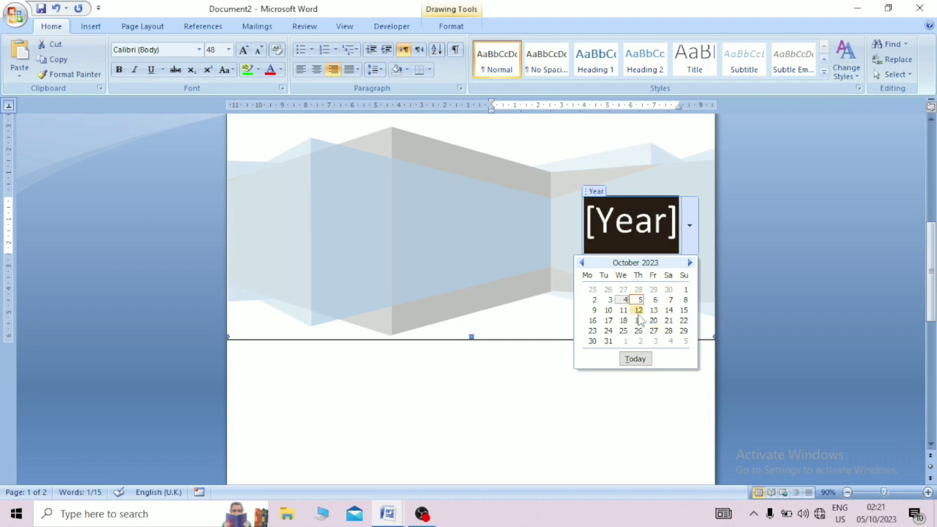
pyautogui.click(638, 320)
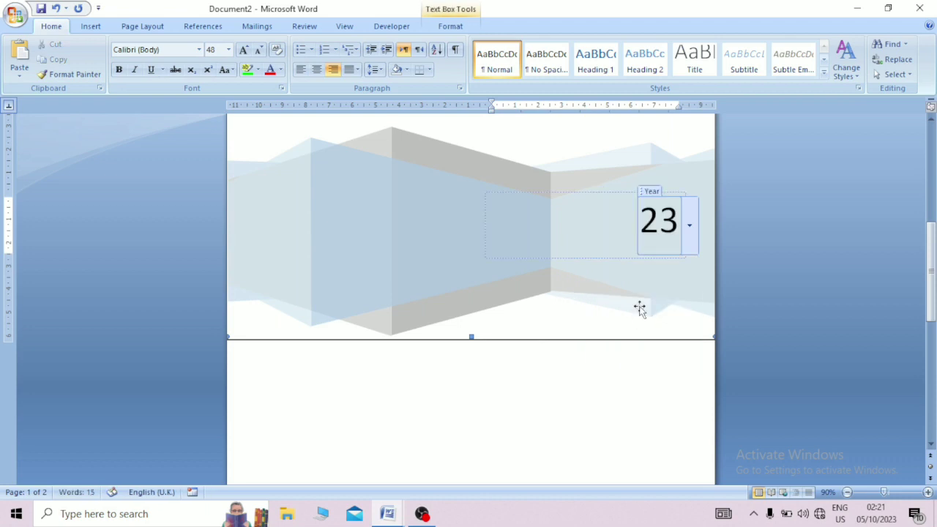
pyautogui.click(644, 322)
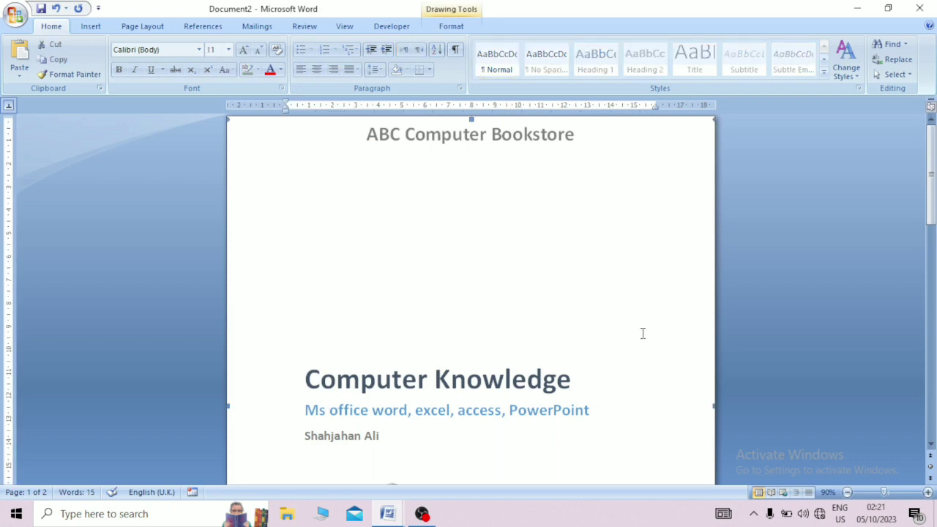
# Colour 'ABC Computer Bookstore' red, grow it to 36 pt, and open Print Preview with Ctrl+F2
pyautogui.click(466, 133)
pyautogui.moveTo(578, 136); pyautogui.dragTo(366, 136)
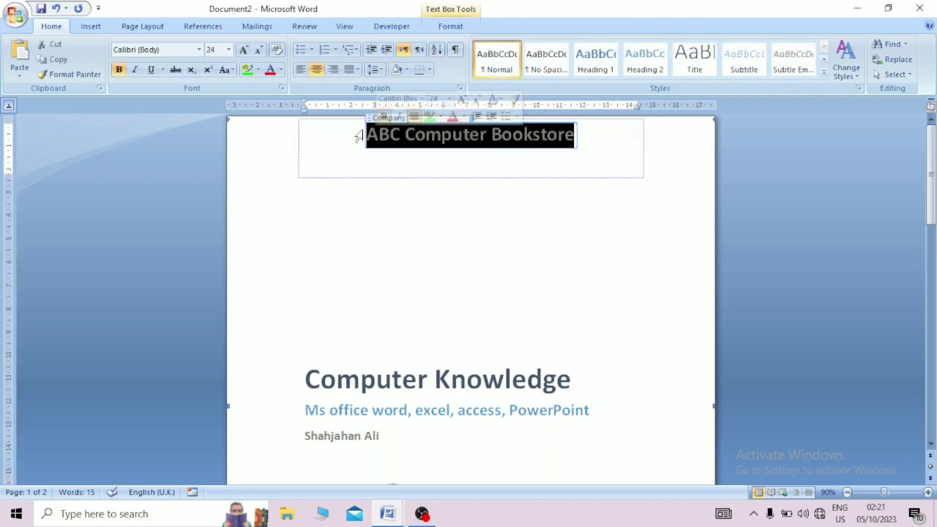
pyautogui.click(281, 70)
pyautogui.click(282, 190)
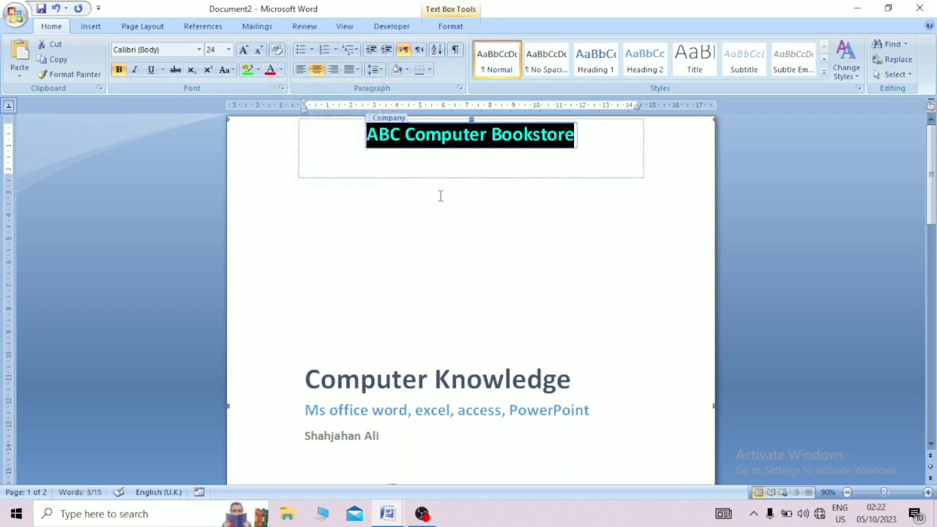
pyautogui.click(244, 50)
pyautogui.click(244, 50)
pyautogui.click(245, 50)
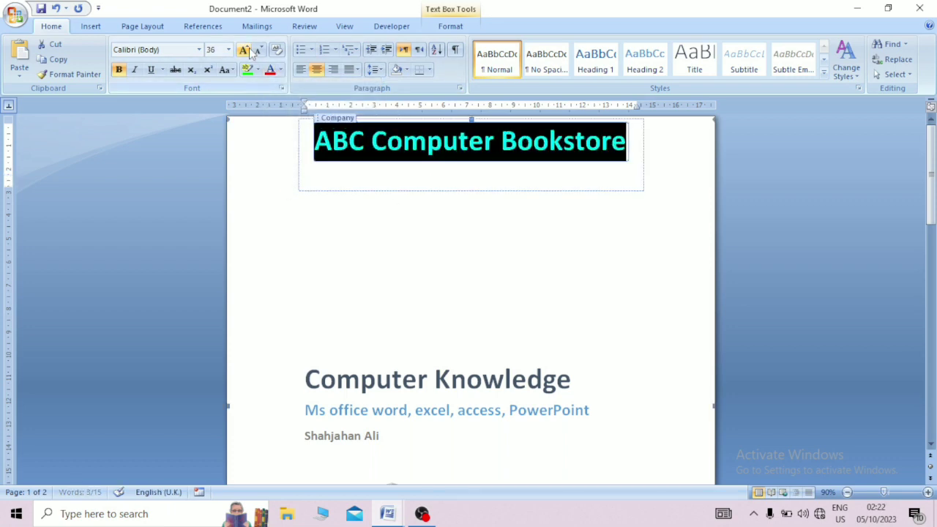
pyautogui.click(374, 212)
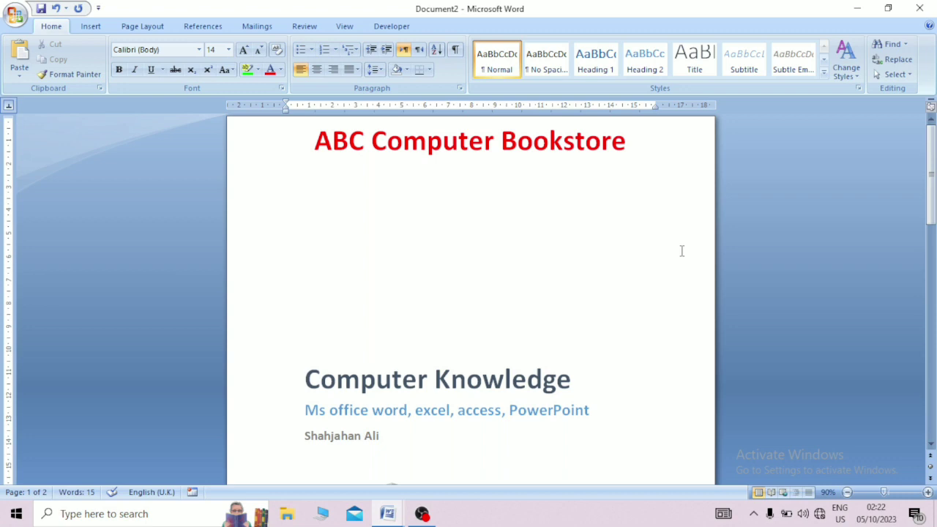
pyautogui.hotkey('ctrl', 'F2')
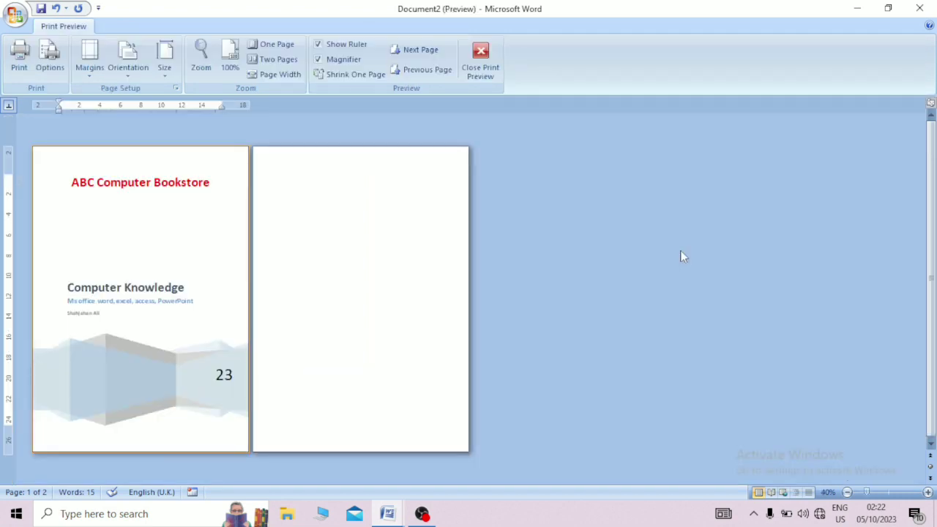
# Zoom in on the cover page in Print Preview
pyautogui.click(927, 492)
pyautogui.click(927, 493)
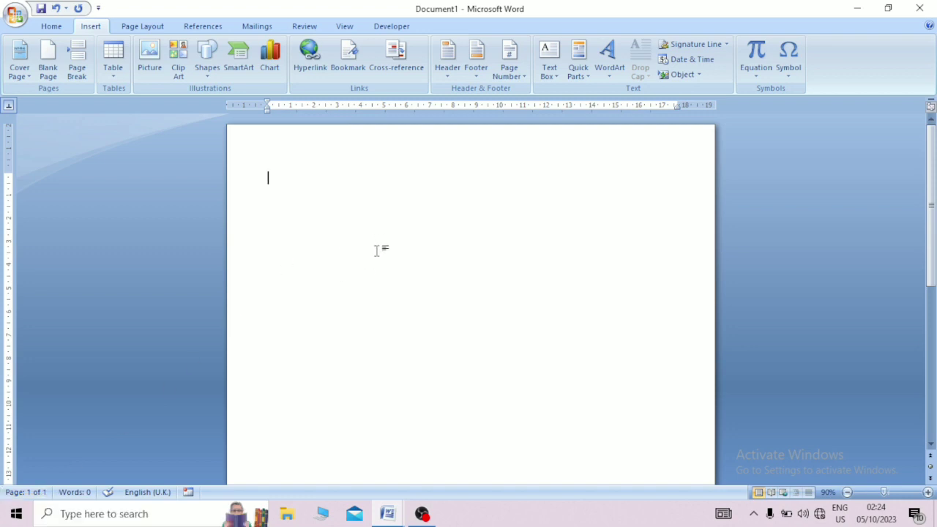
# Insert two blank pages into Document1, then move through its three pages
pyautogui.click(49, 63)
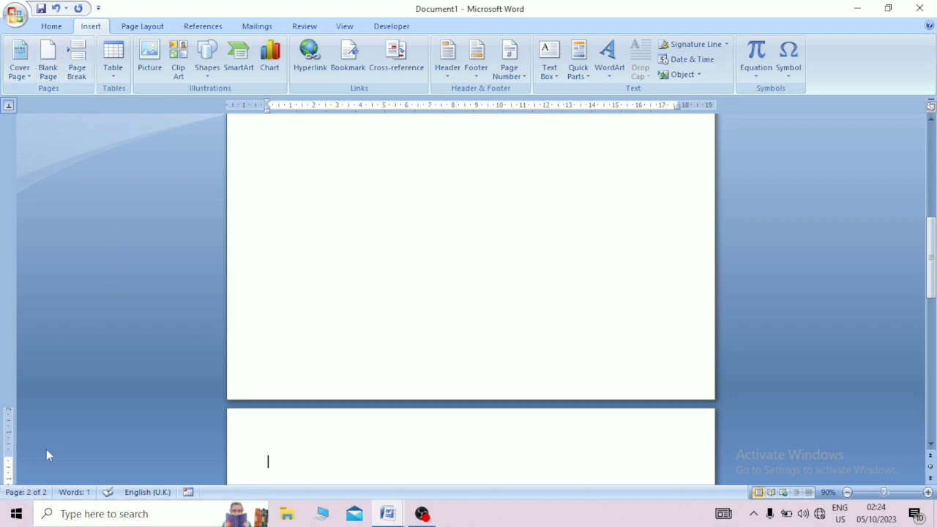
pyautogui.scroll(5, 328, 195)
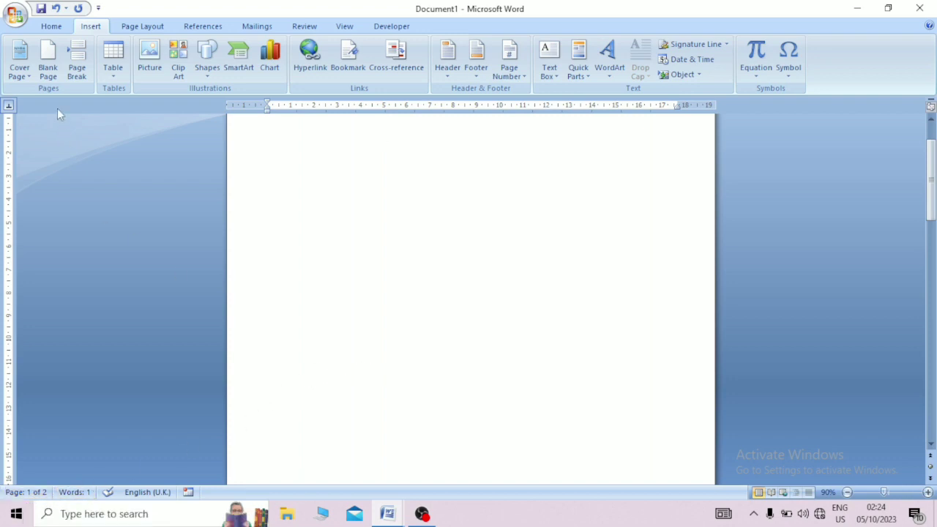
pyautogui.click(47, 58)
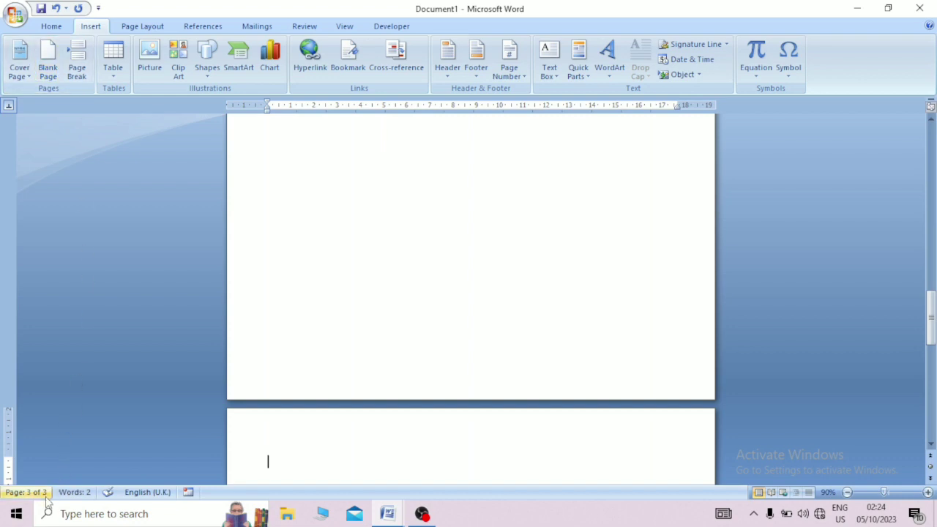
pyautogui.hotkey('ctrl', 'Home')
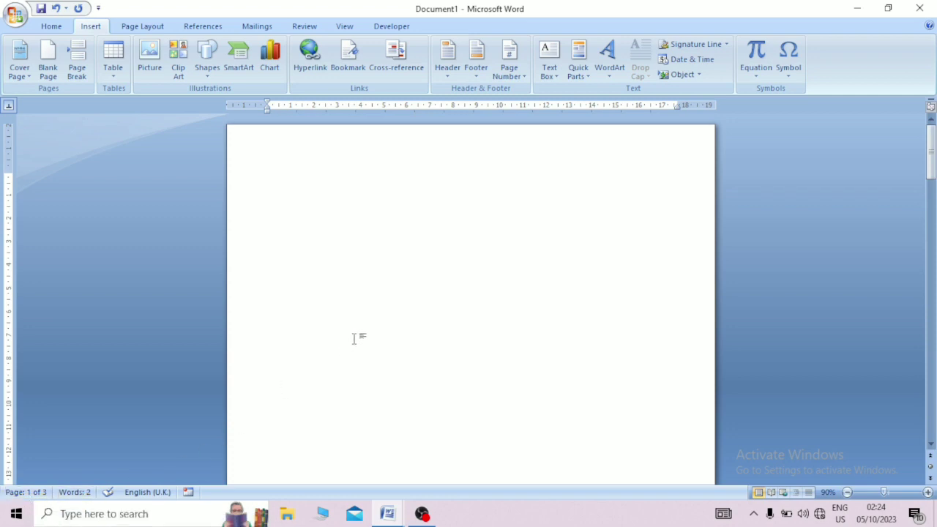
pyautogui.scroll(-5, 355, 338)
pyautogui.scroll(-5, 355, 338)
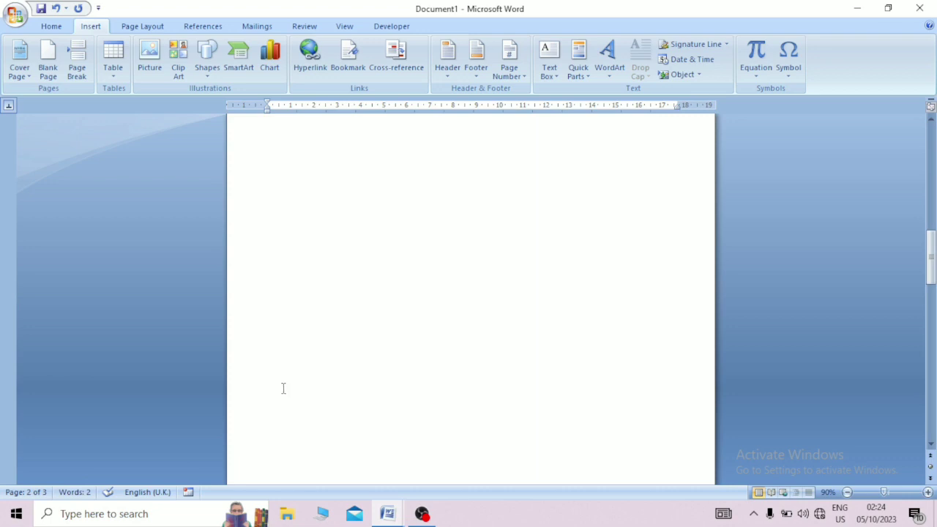
pyautogui.hotkey('ctrl', 'Home')
pyautogui.scroll(-10, 284, 388)
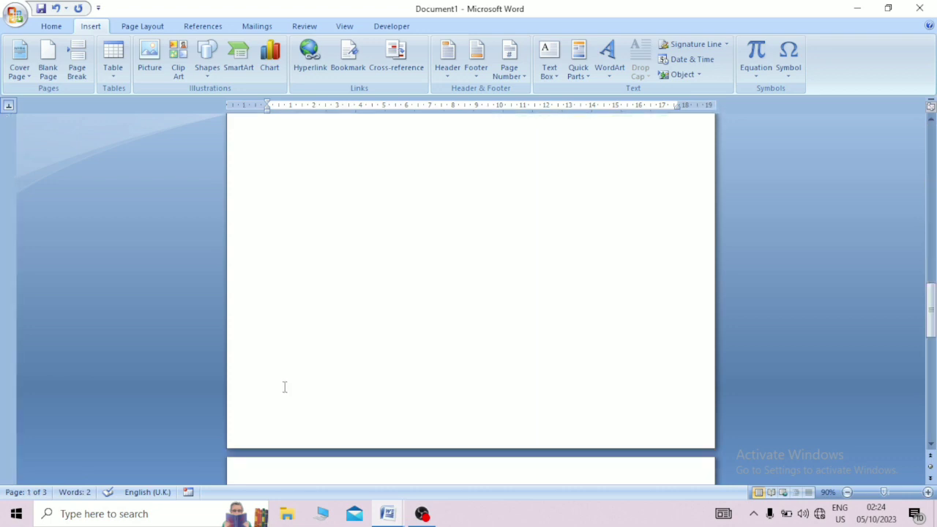
pyautogui.scroll(-2, 320, 387)
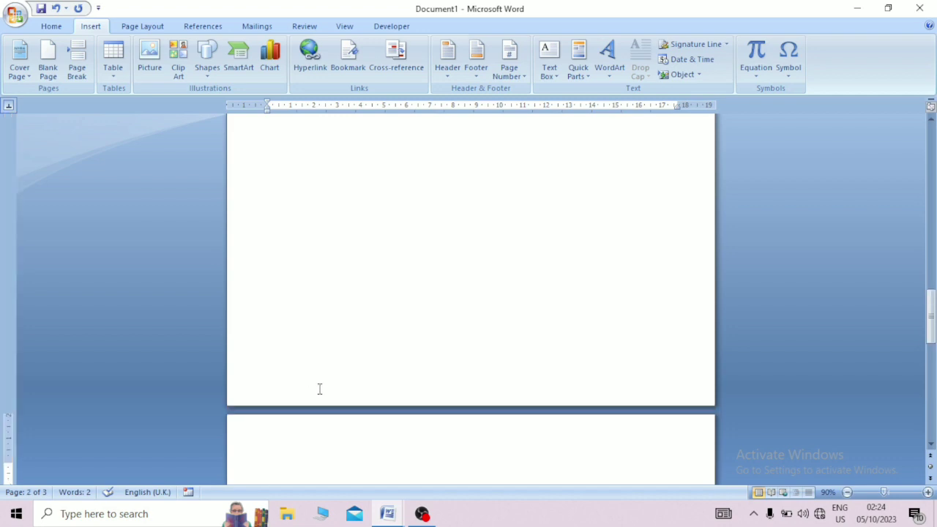
pyautogui.hotkey('ctrl', 'pagedown')
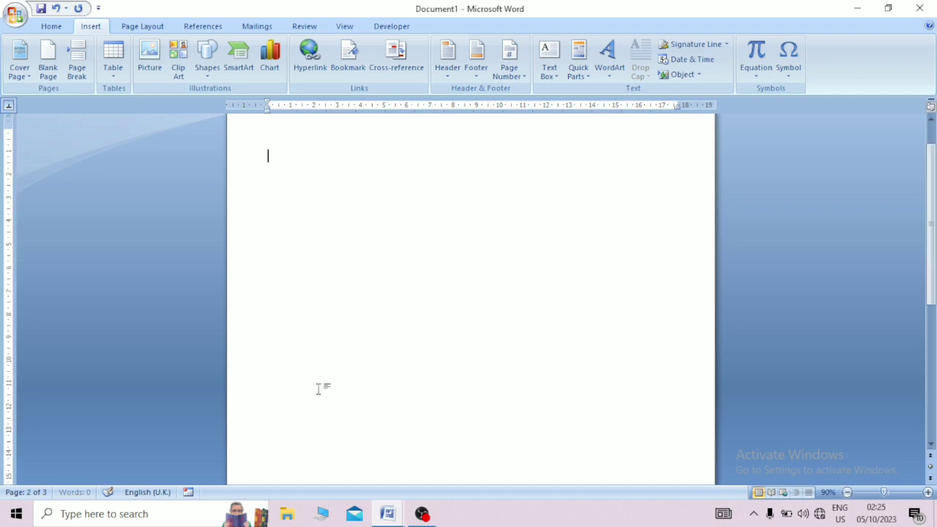
# Delete the extra blank pages and generate three sample paragraphs with =rand()
pyautogui.press('BackSpace')
pyautogui.press('BackSpace')
pyautogui.write('=')
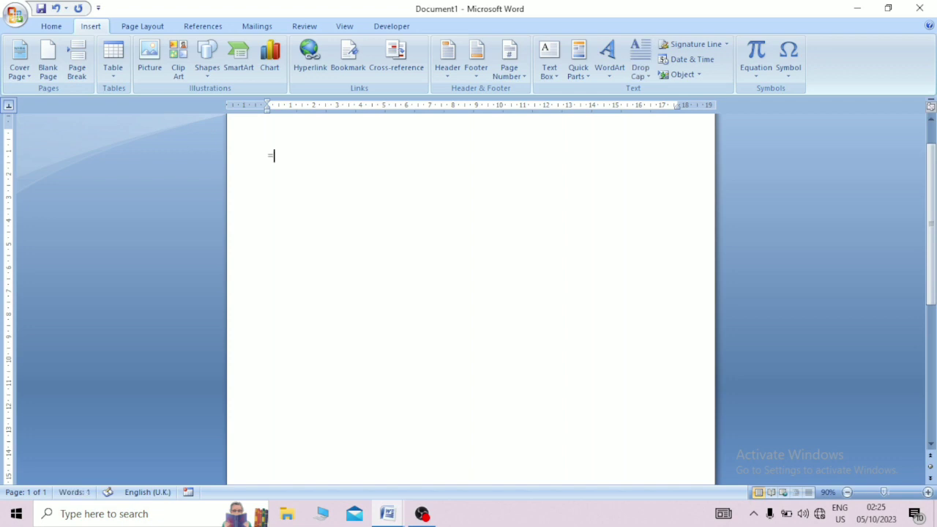
pyautogui.write('rand')
pyautogui.write('()')
pyautogui.press('Return')
pyautogui.moveTo(492, 370); pyautogui.dragTo(267, 154)
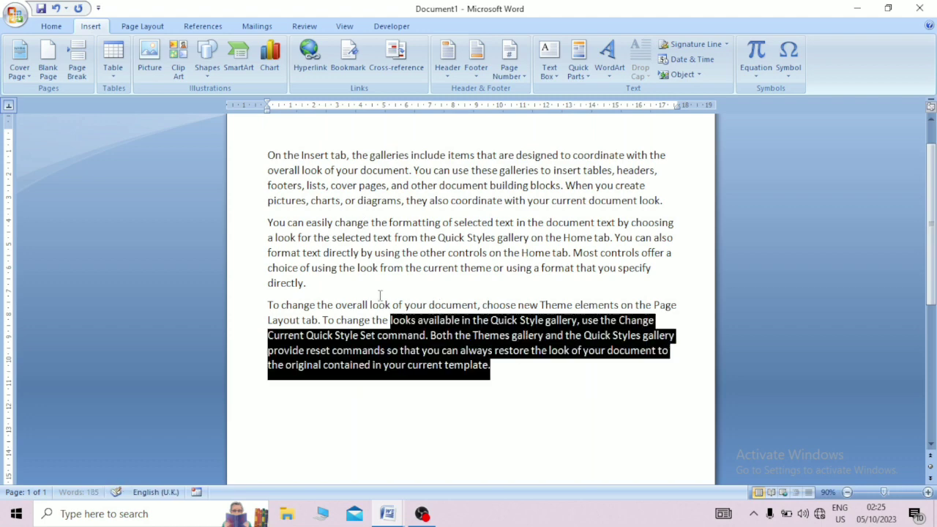
pyautogui.click(585, 379)
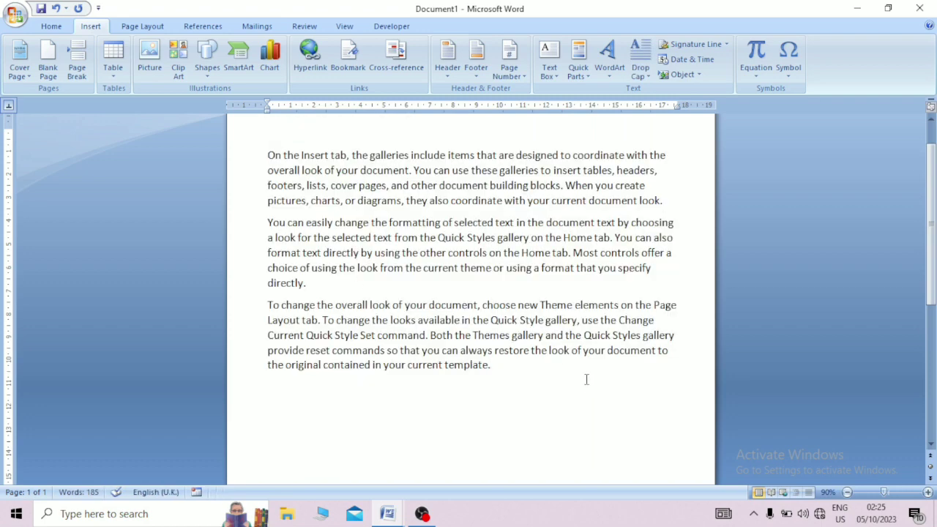
pyautogui.scroll(-5, 585, 379)
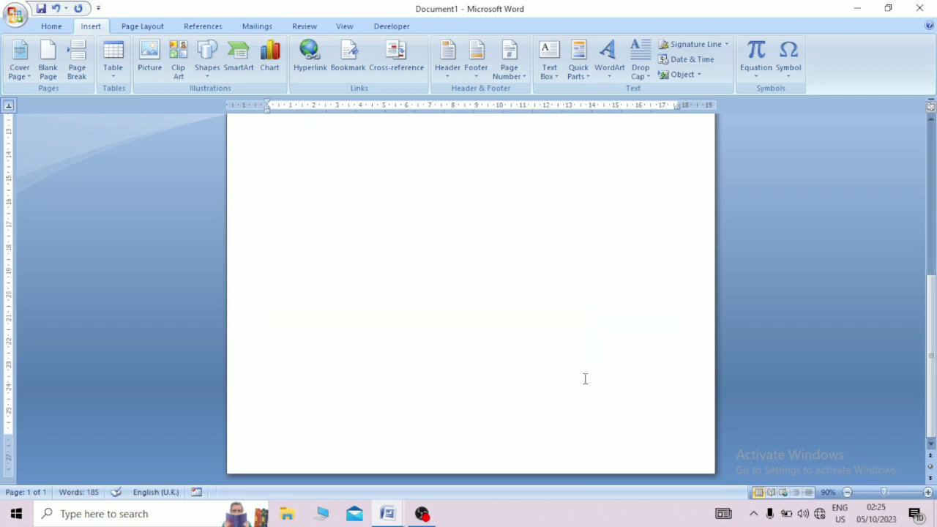
pyautogui.scroll(8, 516, 380)
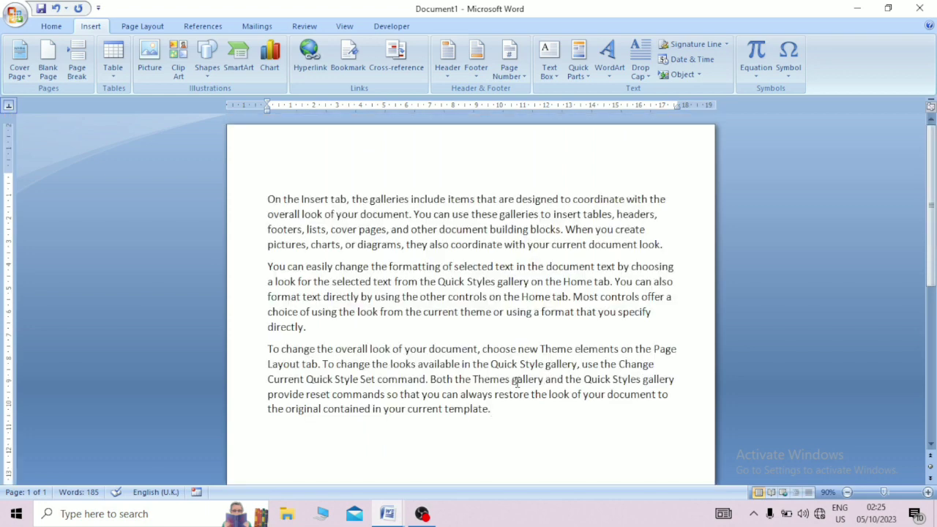
pyautogui.click(321, 332)
pyautogui.moveTo(315, 328); pyautogui.dragTo(269, 200)
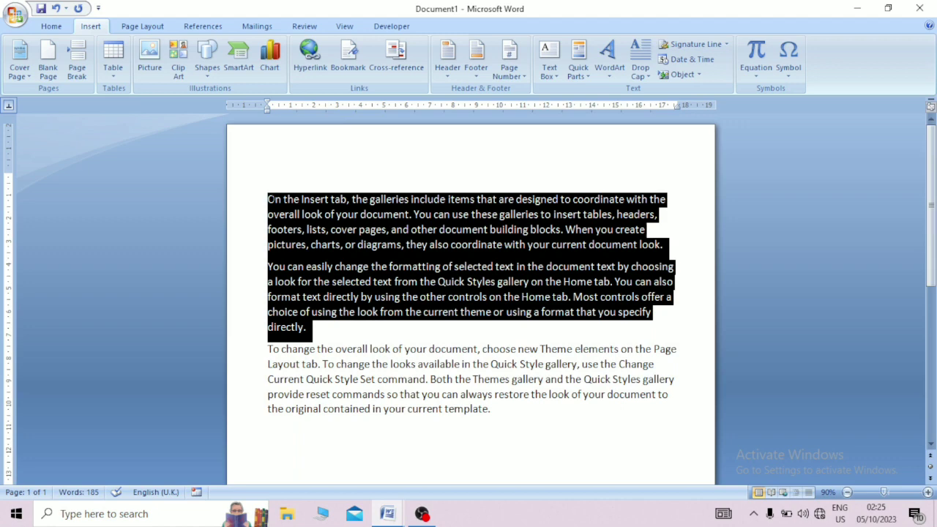
pyautogui.click(339, 312)
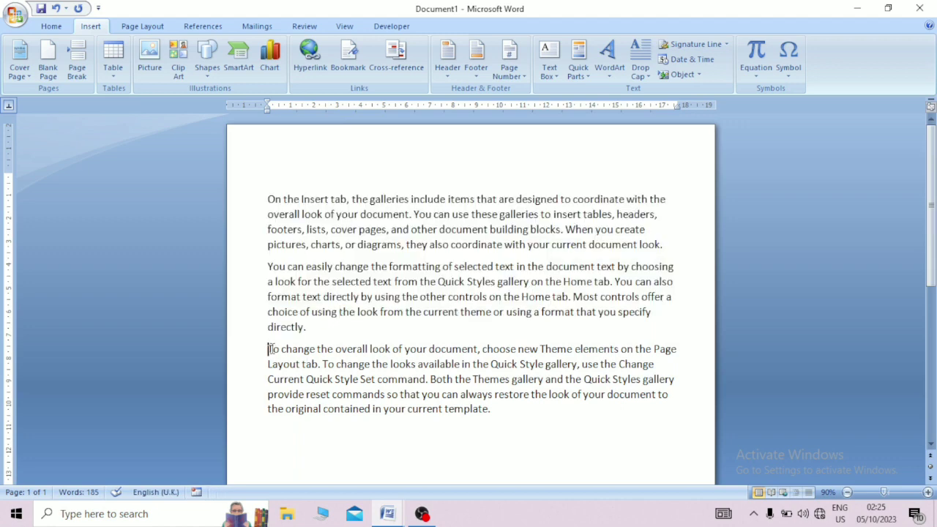
pyautogui.moveTo(268, 350); pyautogui.dragTo(498, 410)
pyautogui.click(566, 445)
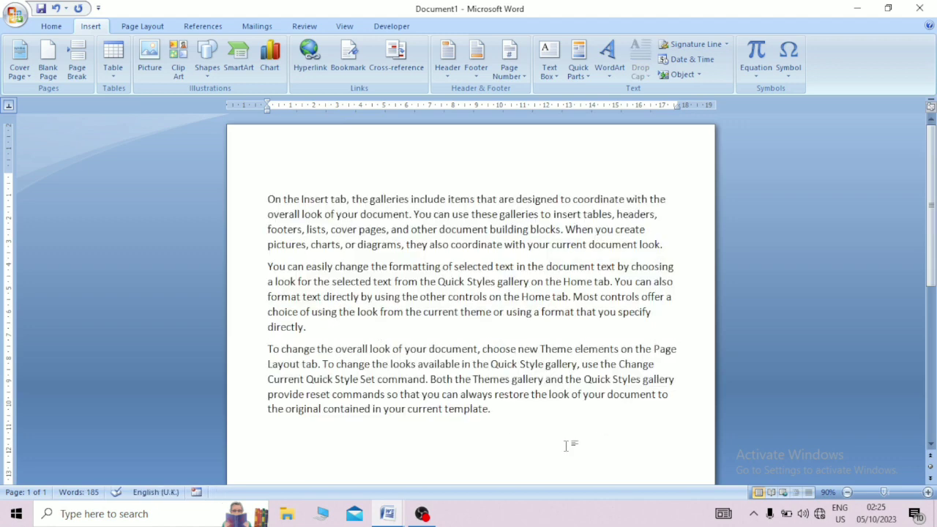
pyautogui.click(331, 331)
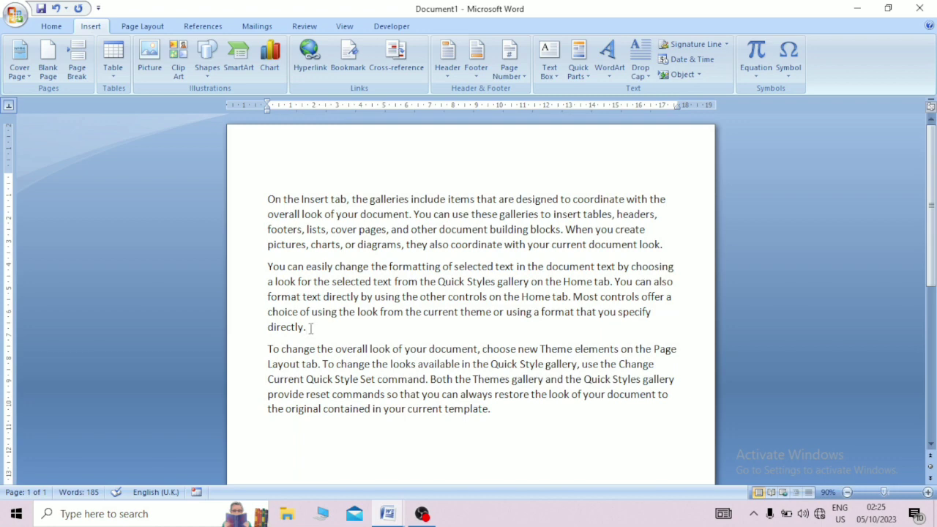
pyautogui.scroll(2, 309, 327)
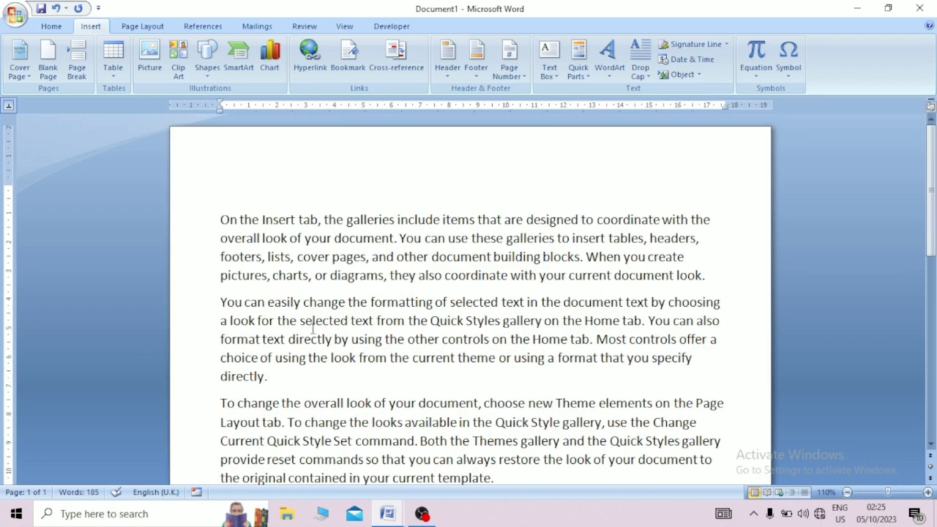
pyautogui.doubleClick(286, 379)
pyautogui.click(291, 379)
pyautogui.moveTo(221, 404)
pyautogui.mouseDown()
pyautogui.moveTo(492, 423)
pyautogui.moveTo(496, 415)
pyautogui.mouseUp()
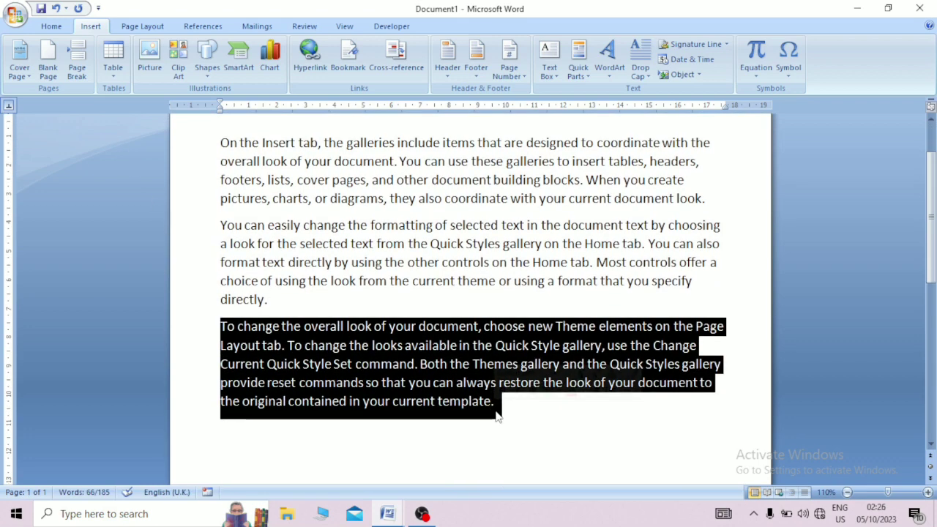
pyautogui.click(381, 303)
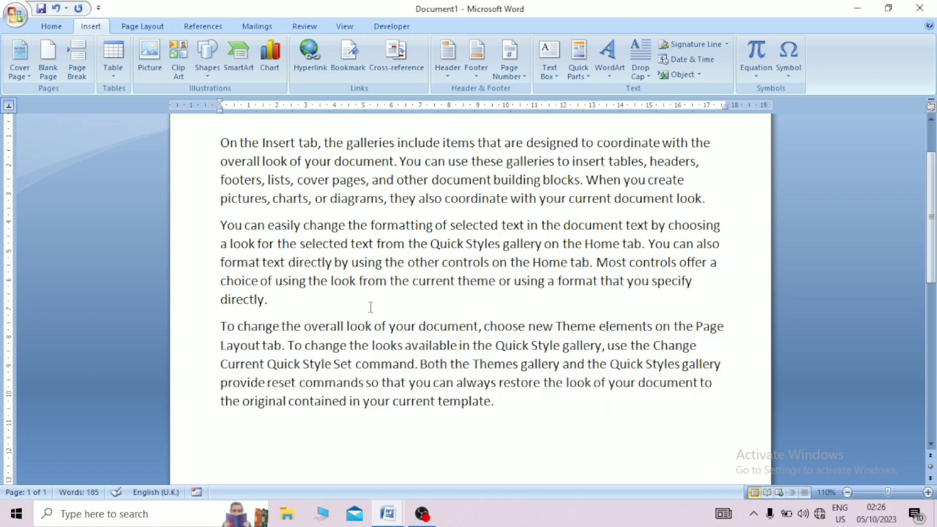
# Insert a page break after "directly." so the third paragraph moves to page 2
pyautogui.click(83, 68)
pyautogui.scroll(8, 339, 287)
pyautogui.scroll(5, 339, 286)
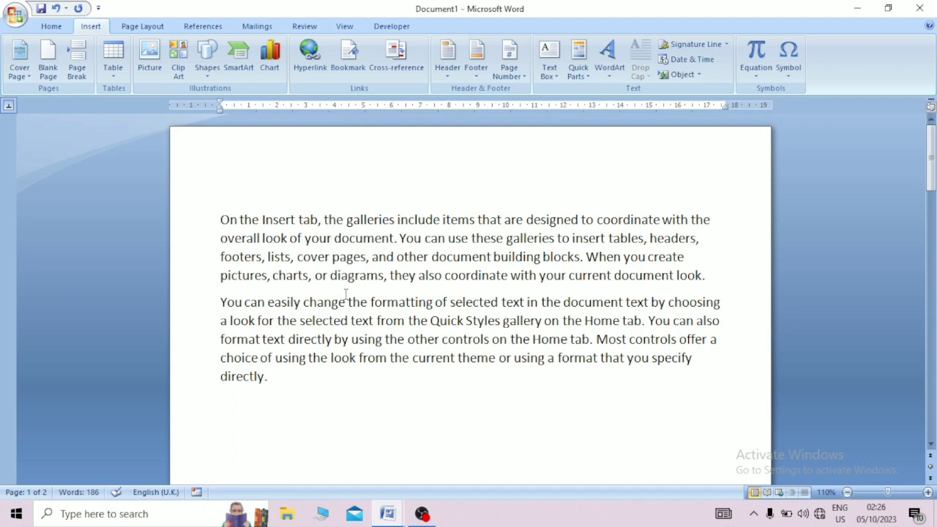
pyautogui.scroll(-13, 383, 403)
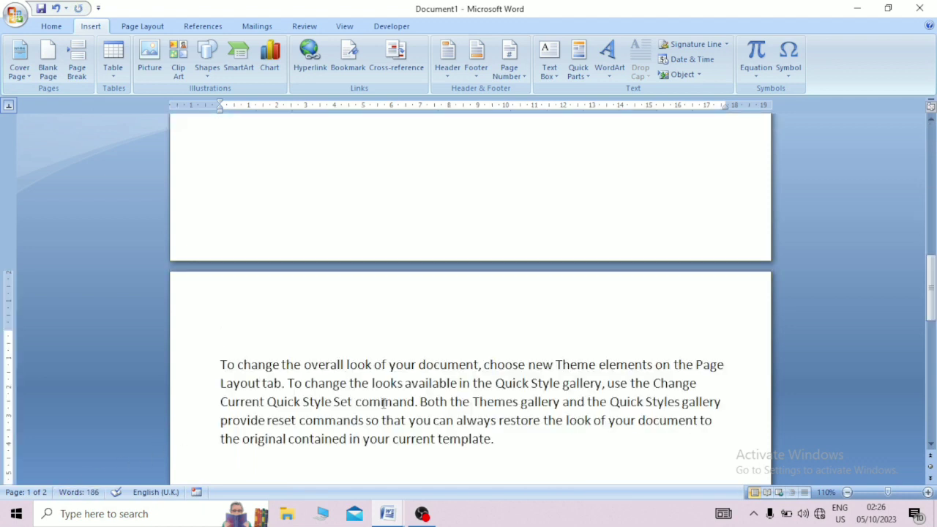